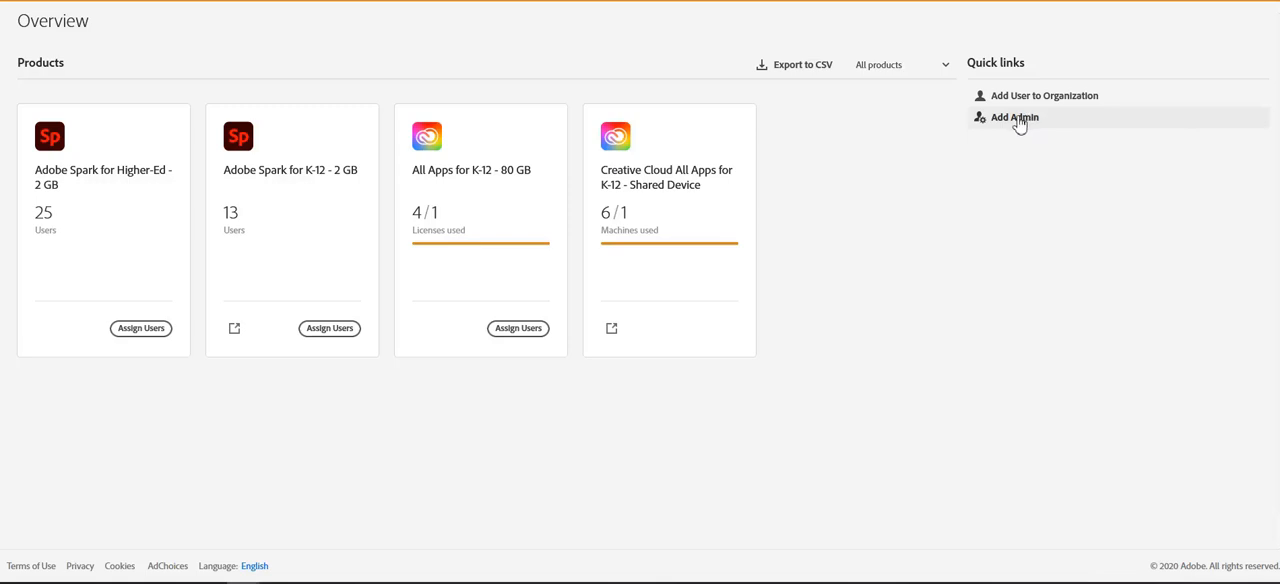
- Start adding an admin and enter the new user's e-mail address as a new user
{"action": "left_click", "coordinate": [1016, 118]}
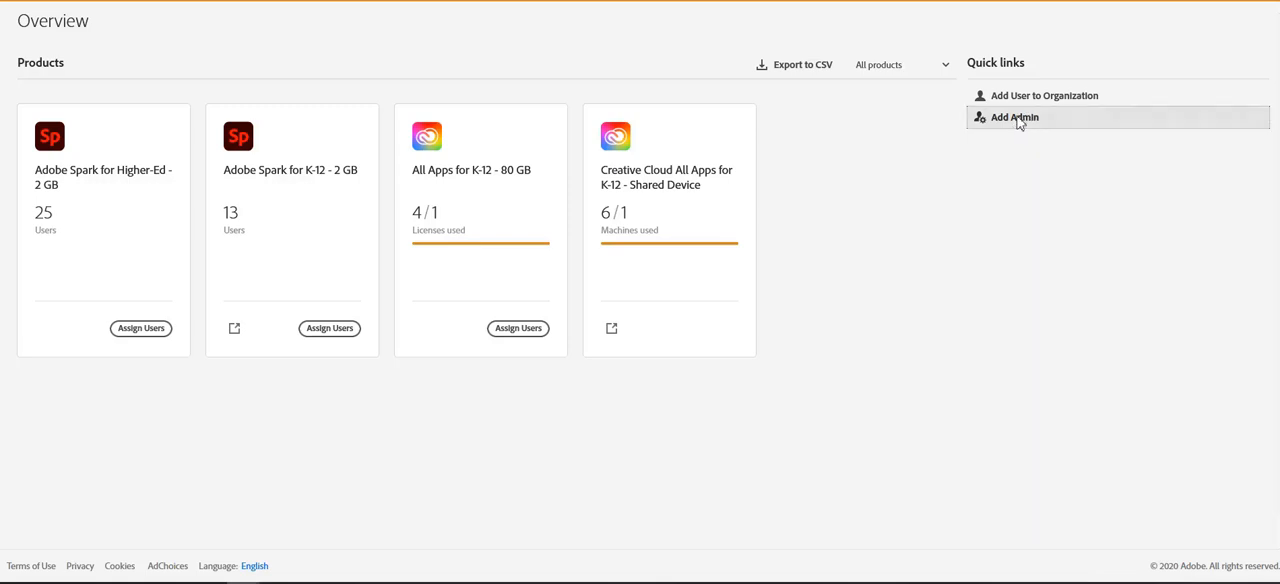
{"action": "type", "text": "a"}
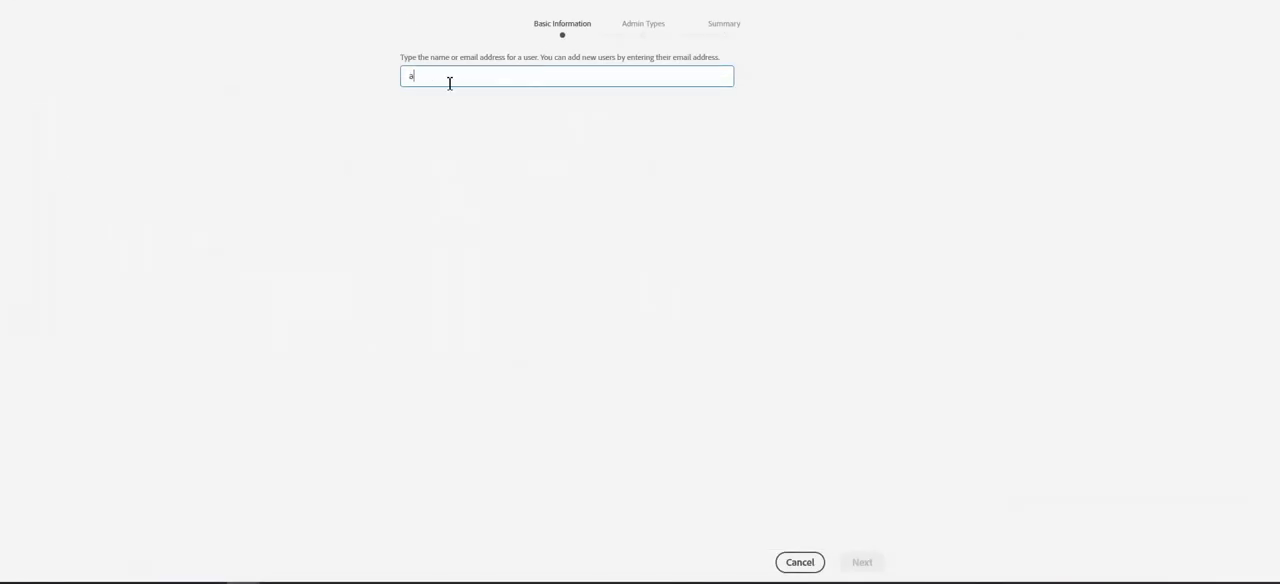
{"action": "type", "text": "bc@"}
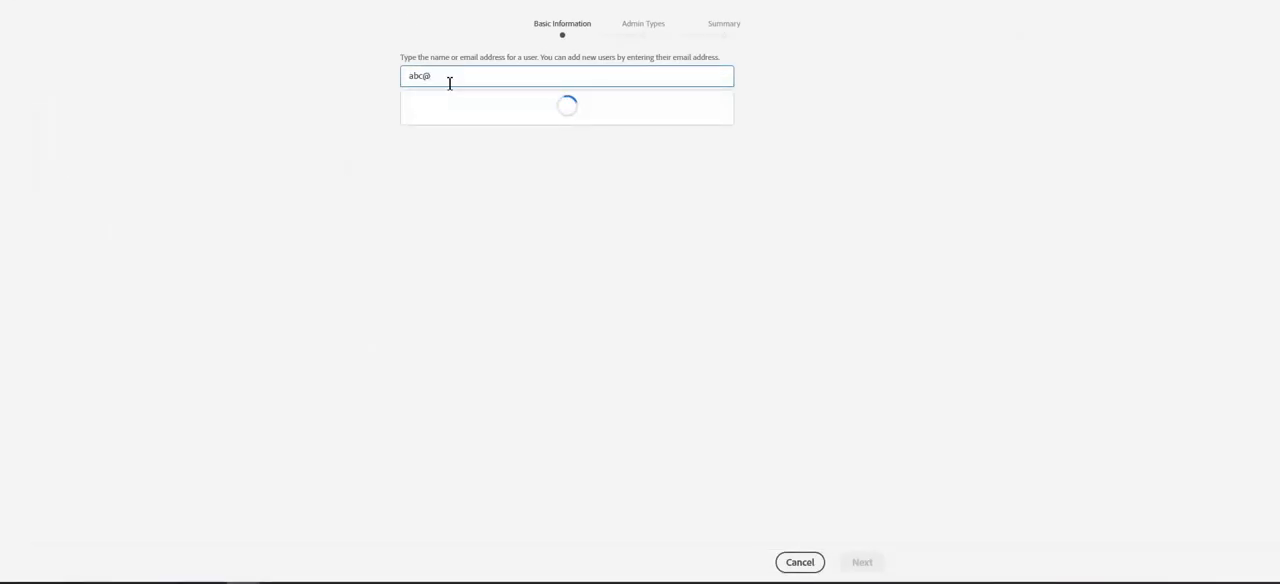
{"action": "type", "text": "test.com"}
{"action": "left_click", "coordinate": [455, 108]}
- Fill in the new admin's first and last name and continue to the admin type selection
{"action": "left_click", "coordinate": [529, 280]}
{"action": "type", "text": "Abc"}
{"action": "key", "text": "Tab"}
{"action": "type", "text": "Test"}
{"action": "left_click", "coordinate": [858, 565]}
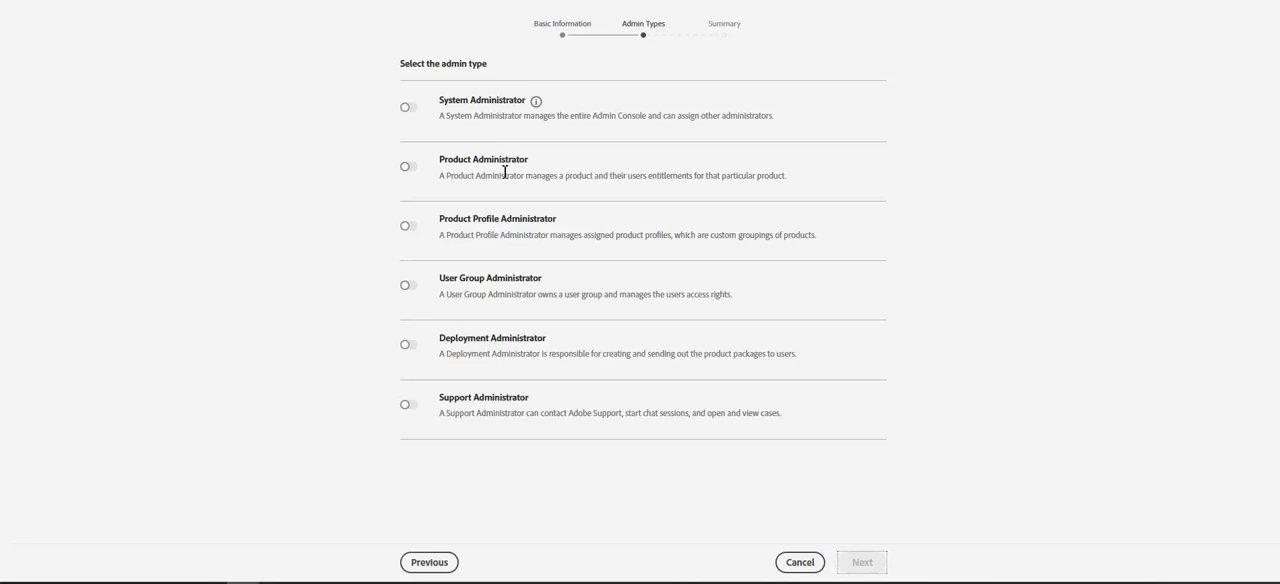
- Enable the Product Administrator role for All Apps for K-12 - 80 GB and check which other products are available
{"action": "left_click", "coordinate": [407, 167]}
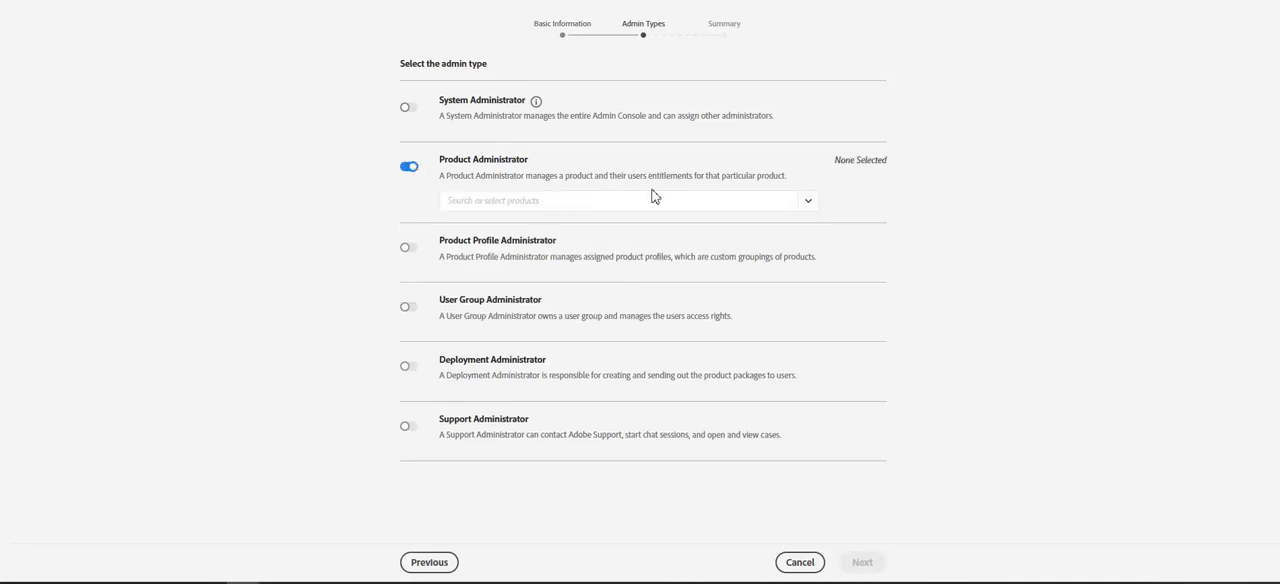
{"action": "left_click", "coordinate": [808, 204]}
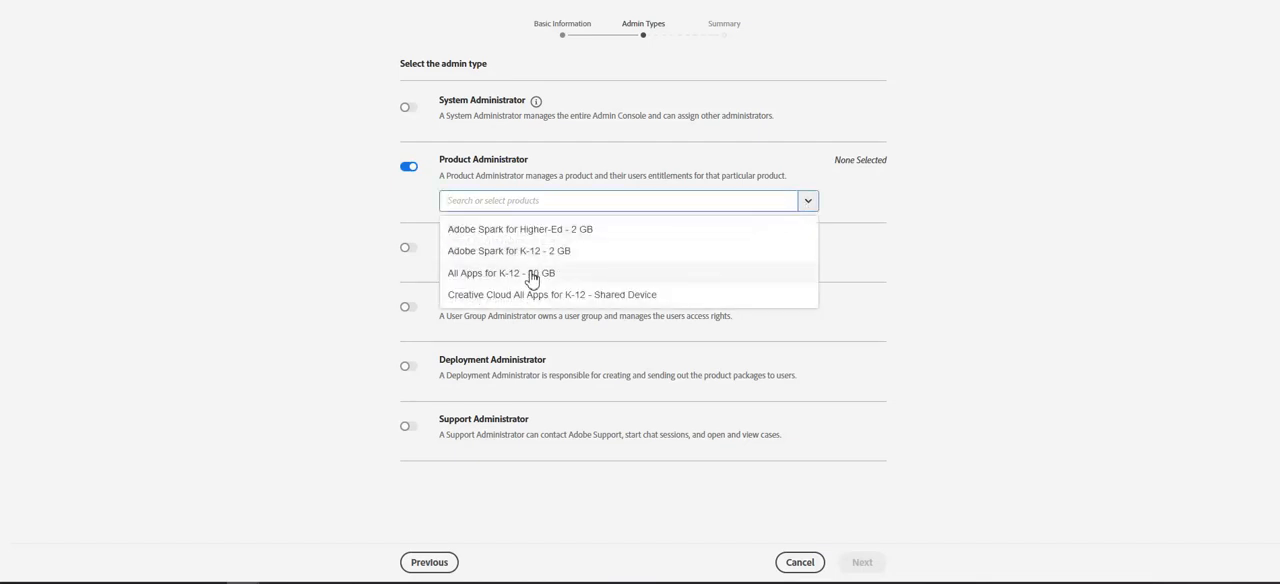
{"action": "left_click", "coordinate": [531, 274]}
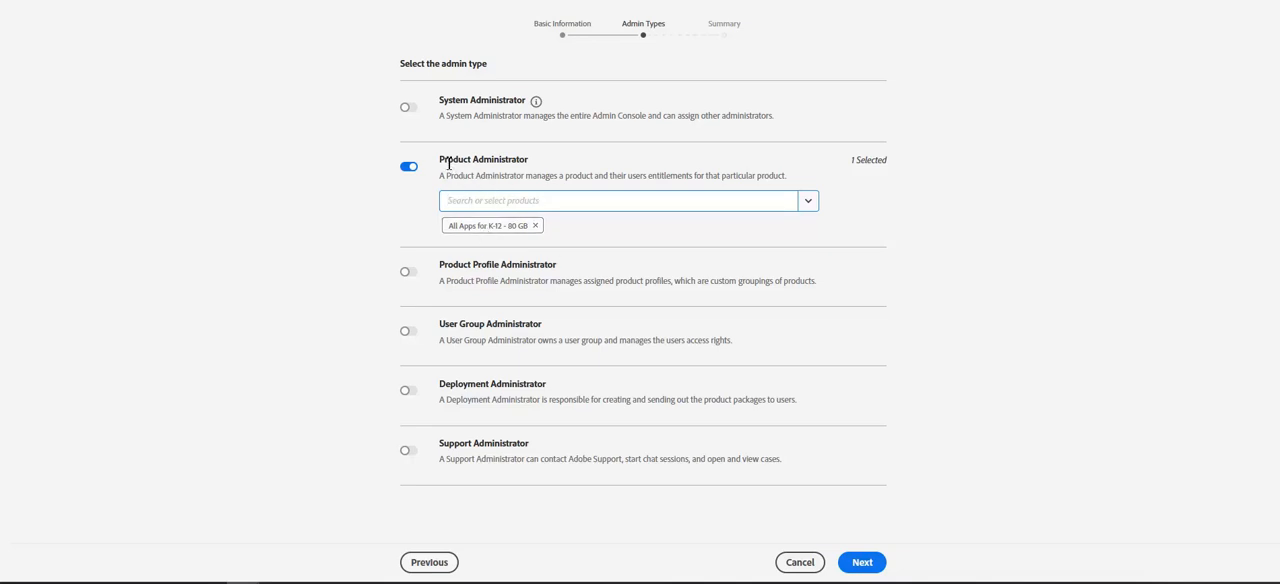
{"action": "left_click_drag", "start_coordinate": [440, 161], "coordinate": [538, 159]}
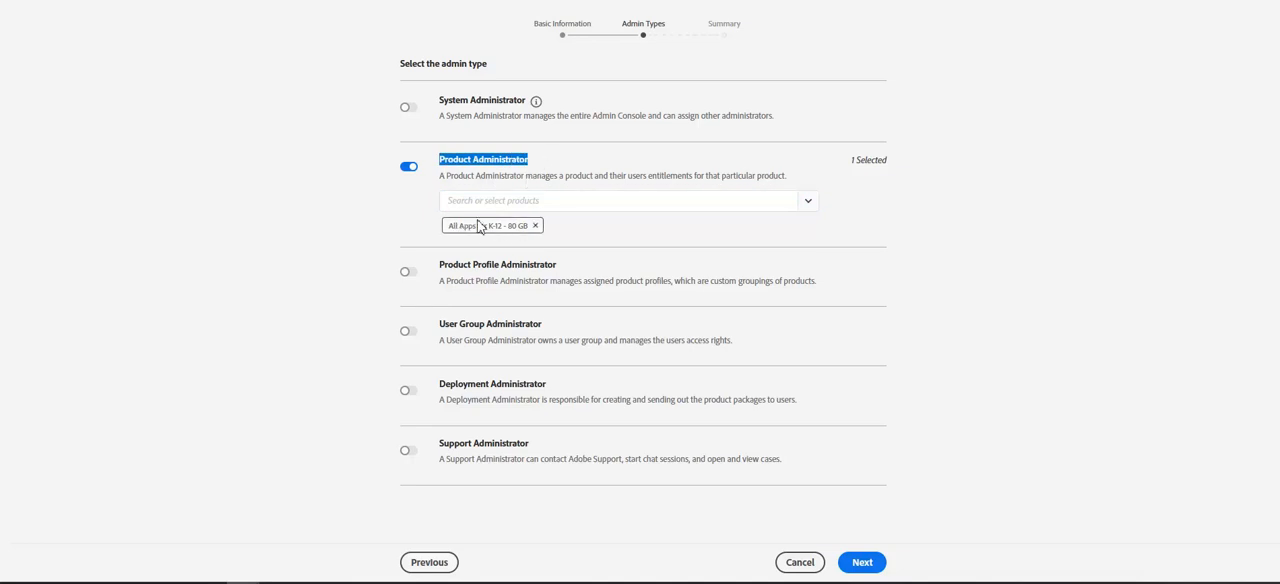
{"action": "left_click", "coordinate": [808, 204]}
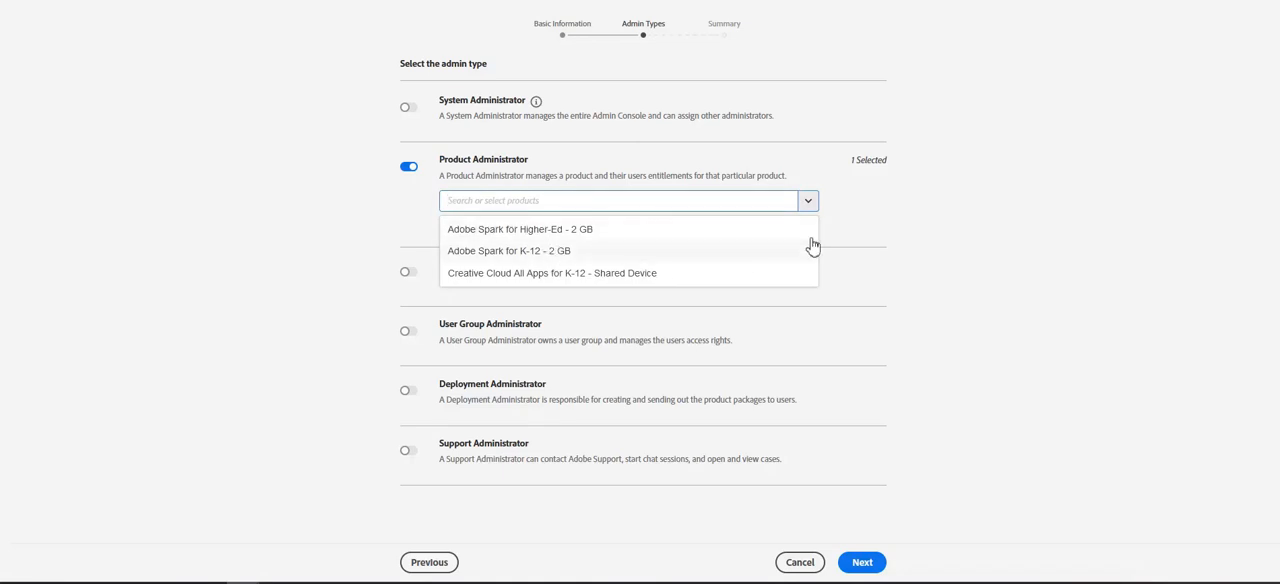
{"action": "left_click", "coordinate": [909, 234]}
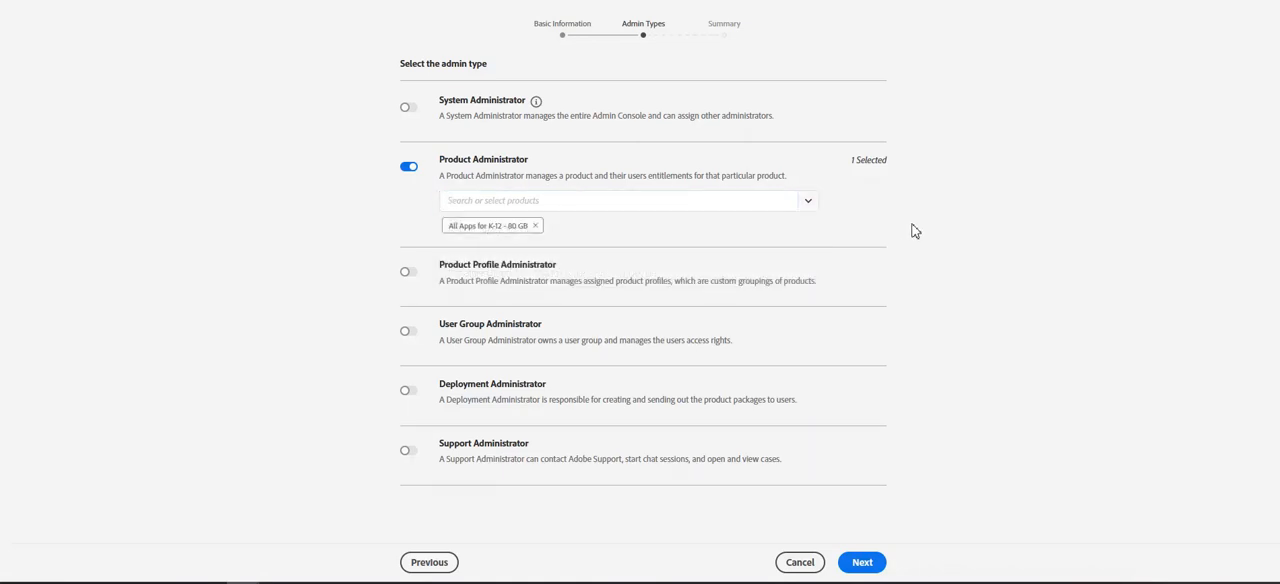
- Replace Product Administrator with Product Profile Administrator, assigning All Apps for K-12 - 80 GB and its Default All Apps for K-12 - 80 GB configuration profile
{"action": "left_click", "coordinate": [408, 167]}
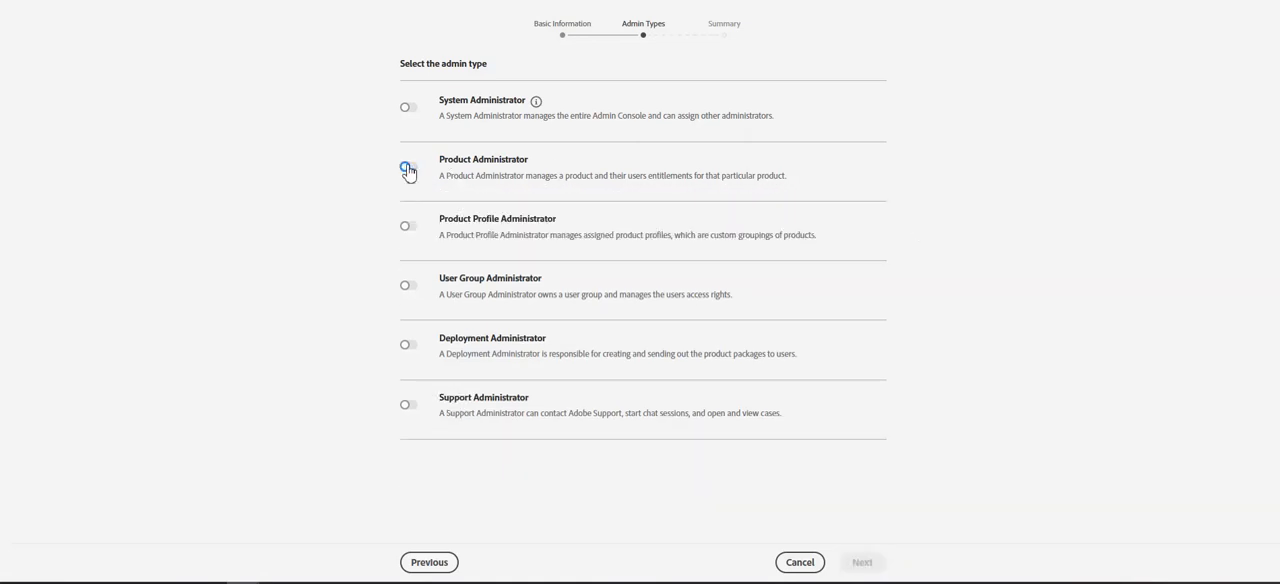
{"action": "left_click", "coordinate": [410, 229]}
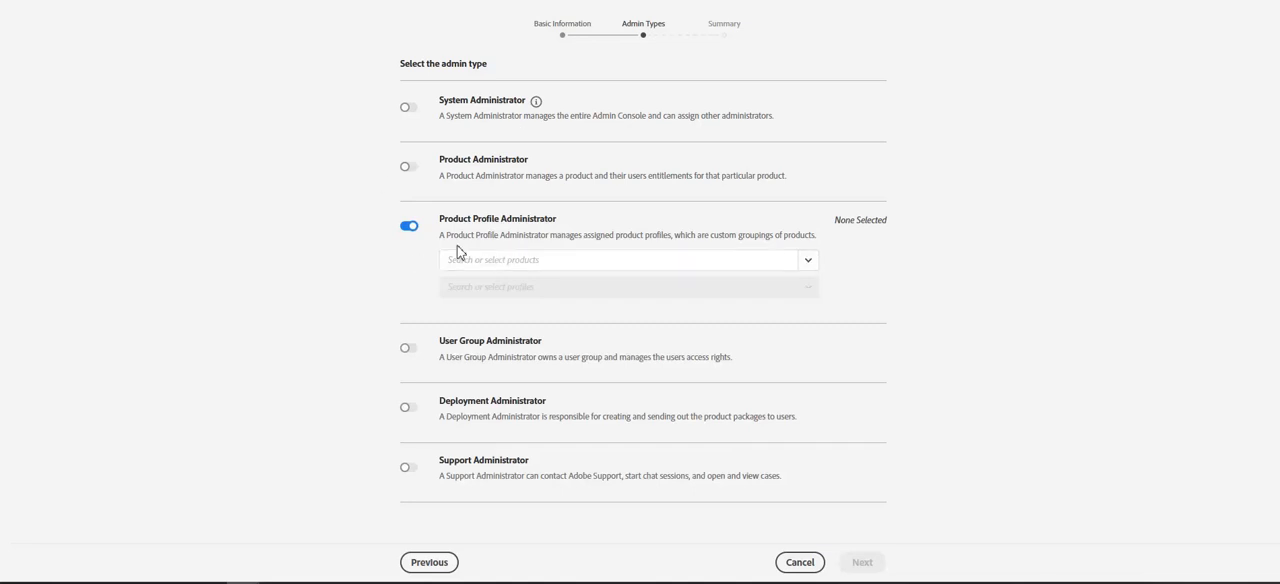
{"action": "left_click_drag", "start_coordinate": [442, 220], "coordinate": [587, 222]}
{"action": "left_click", "coordinate": [658, 234]}
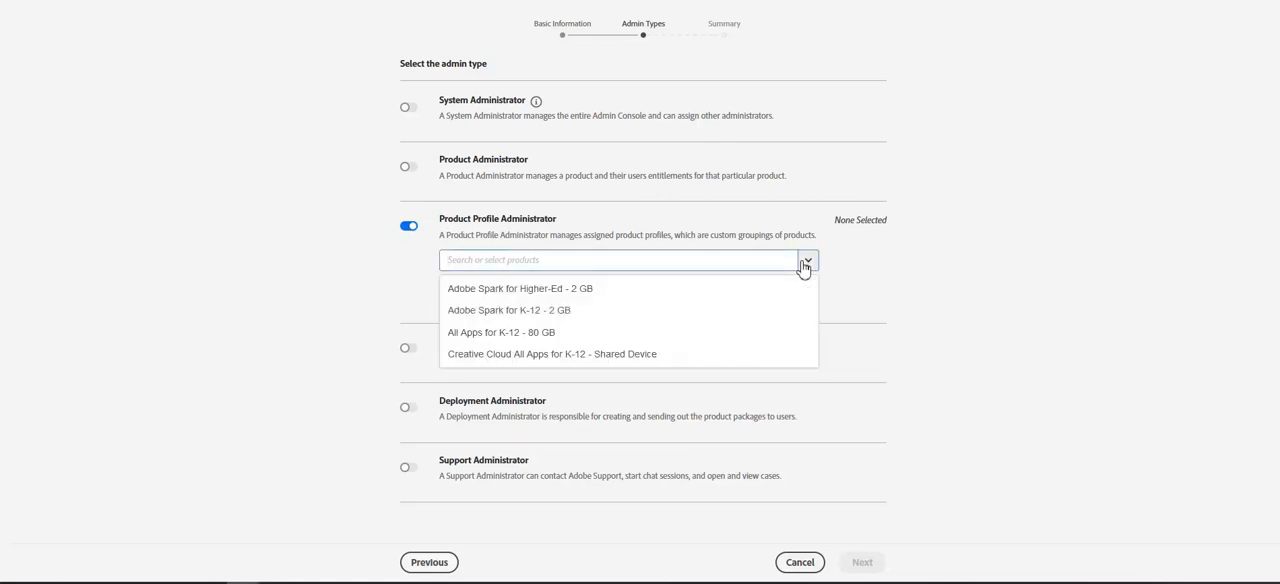
{"action": "left_click", "coordinate": [540, 336]}
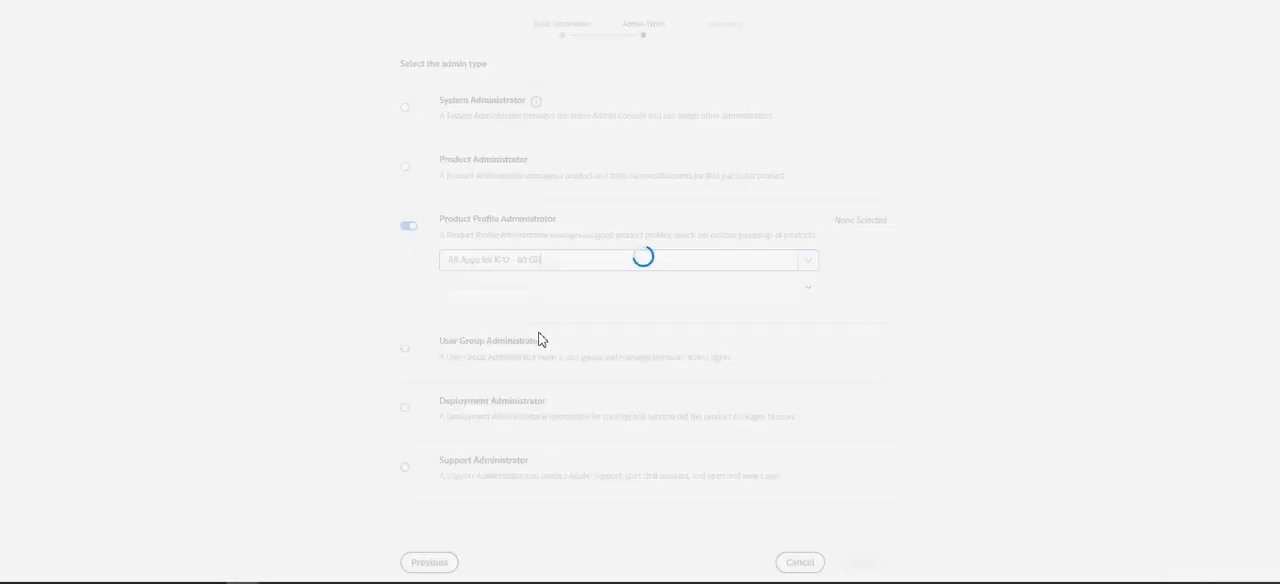
{"action": "left_click", "coordinate": [808, 289]}
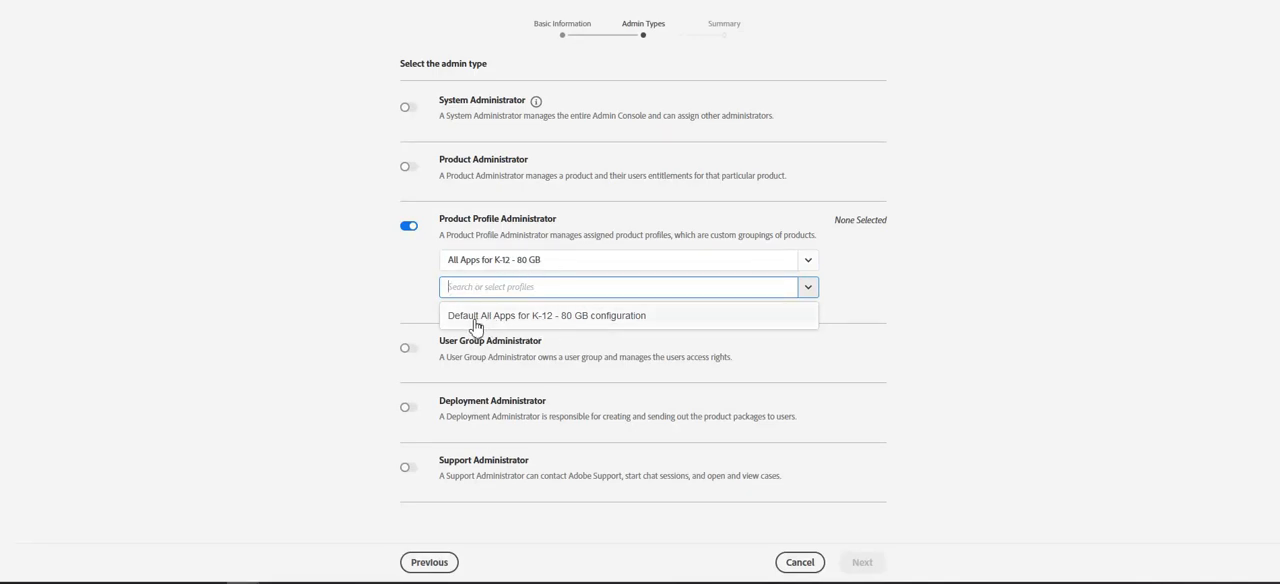
{"action": "left_click", "coordinate": [587, 318]}
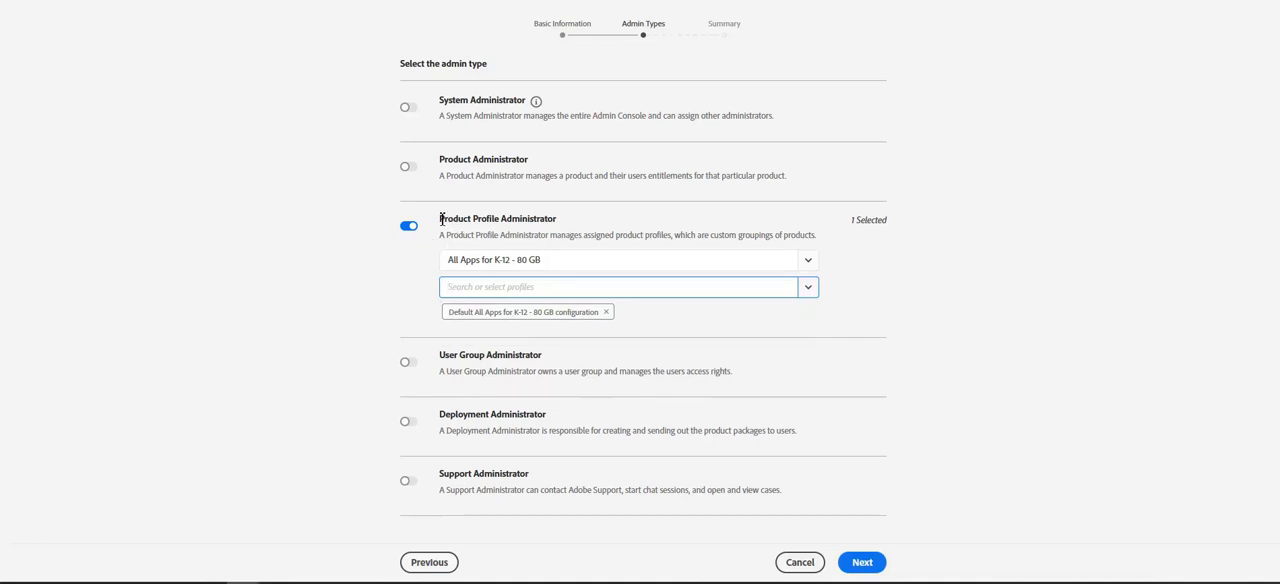
{"action": "left_click_drag", "start_coordinate": [440, 218], "coordinate": [545, 218]}
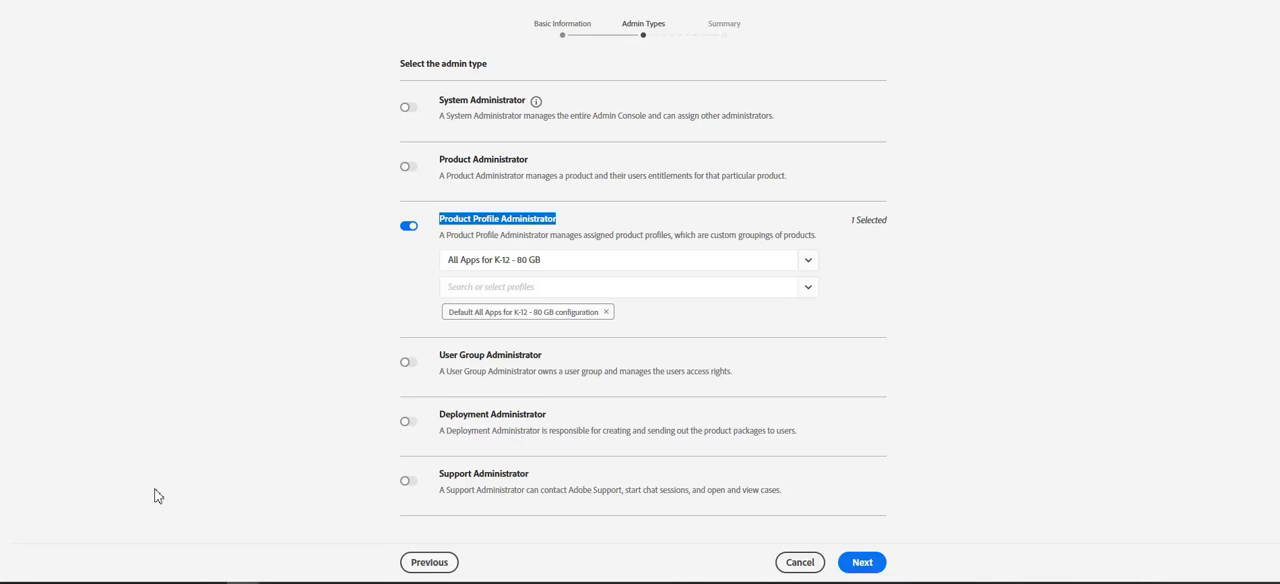
- Replace Product Profile Administrator with User Group Administrator for the AP Digital Solutions group
{"action": "left_click", "coordinate": [409, 226]}
{"action": "left_click", "coordinate": [408, 287]}
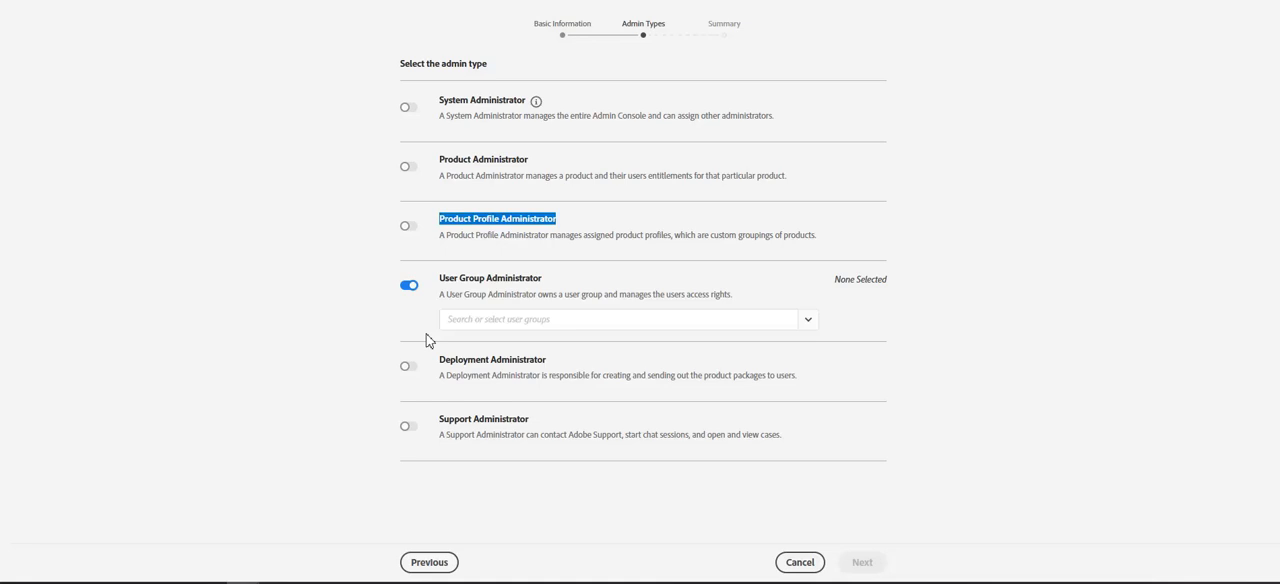
{"action": "left_click", "coordinate": [811, 326]}
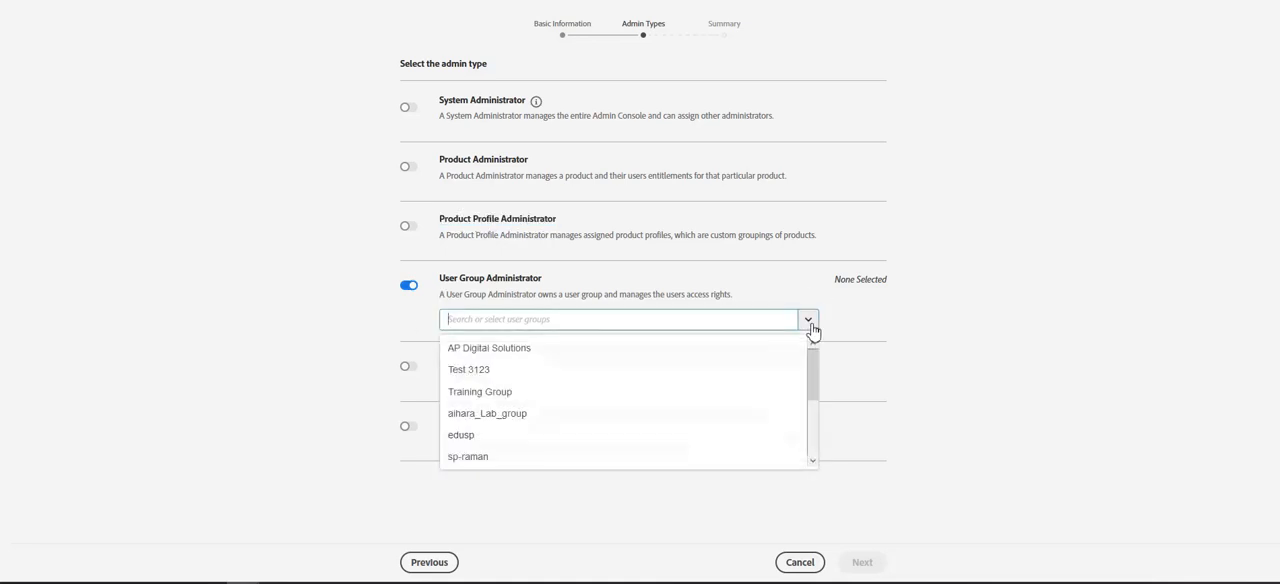
{"action": "left_click", "coordinate": [488, 352]}
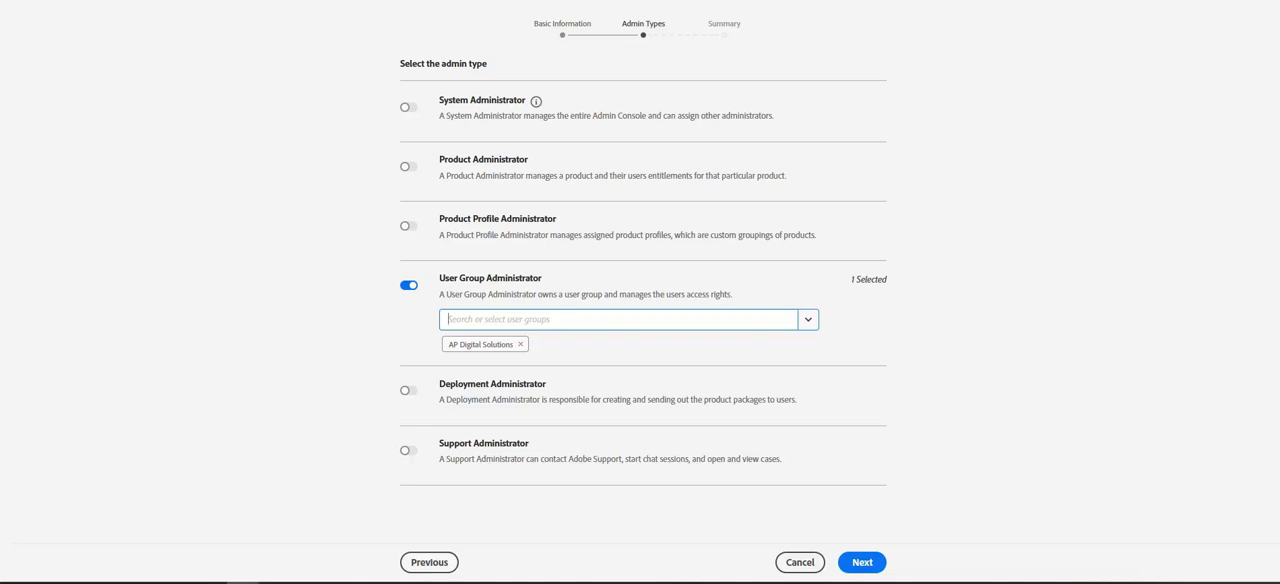
- Enable the Deployment Administrator role in place of User Group Administrator
{"action": "left_click", "coordinate": [409, 391]}
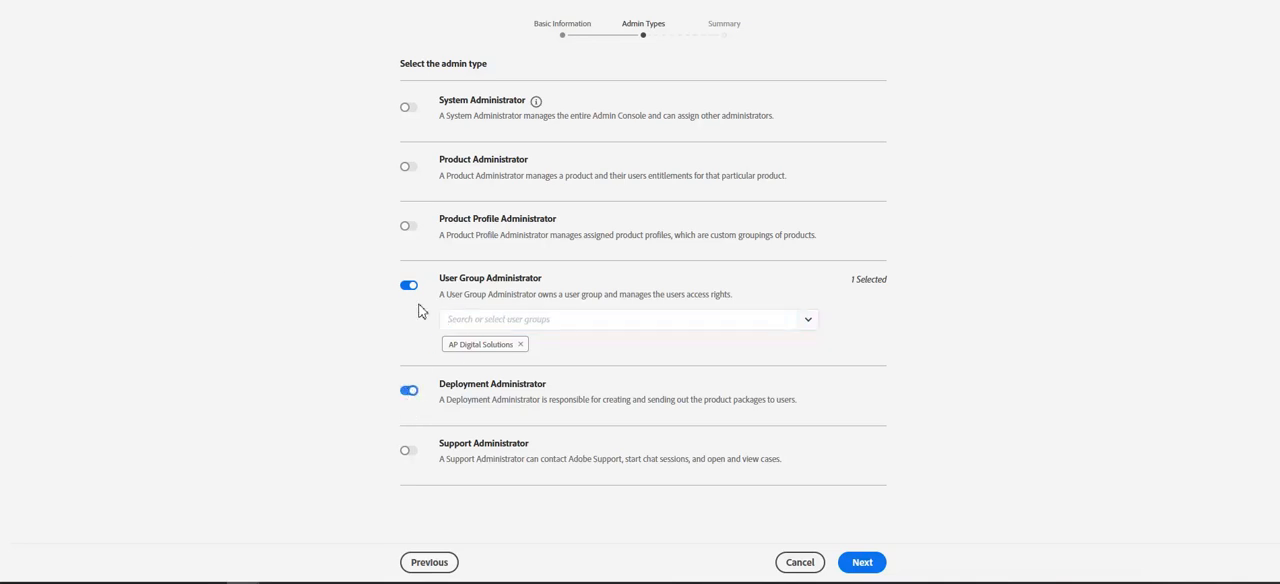
{"action": "left_click", "coordinate": [409, 288]}
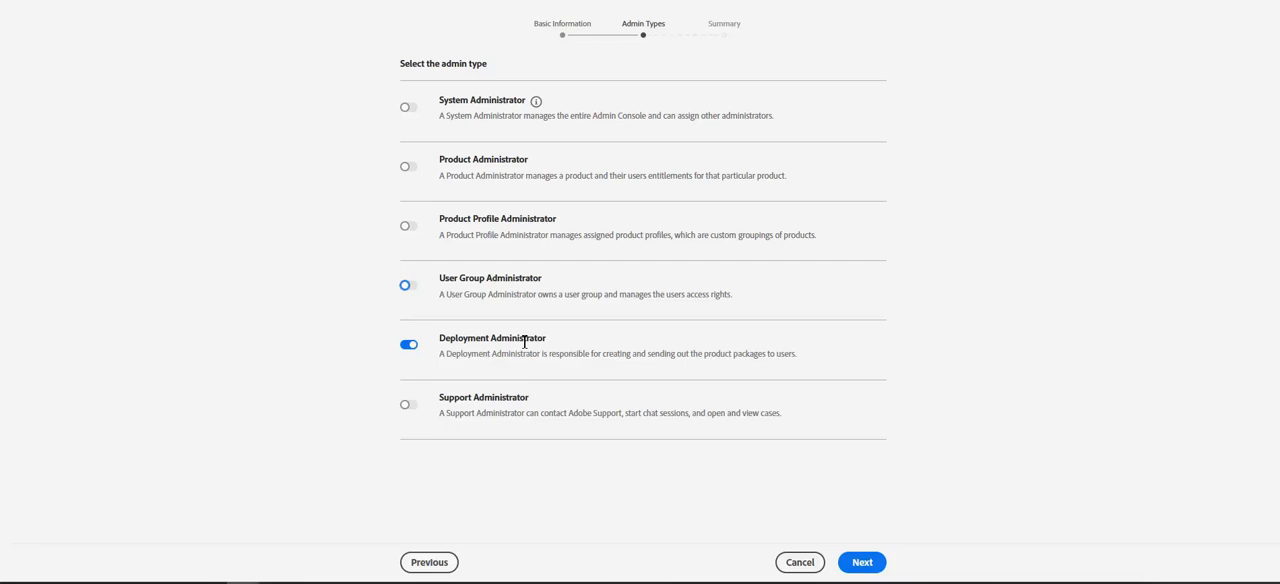
- Replace Deployment Administrator with Support Administrator and proceed to the summary
{"action": "left_click", "coordinate": [409, 345]}
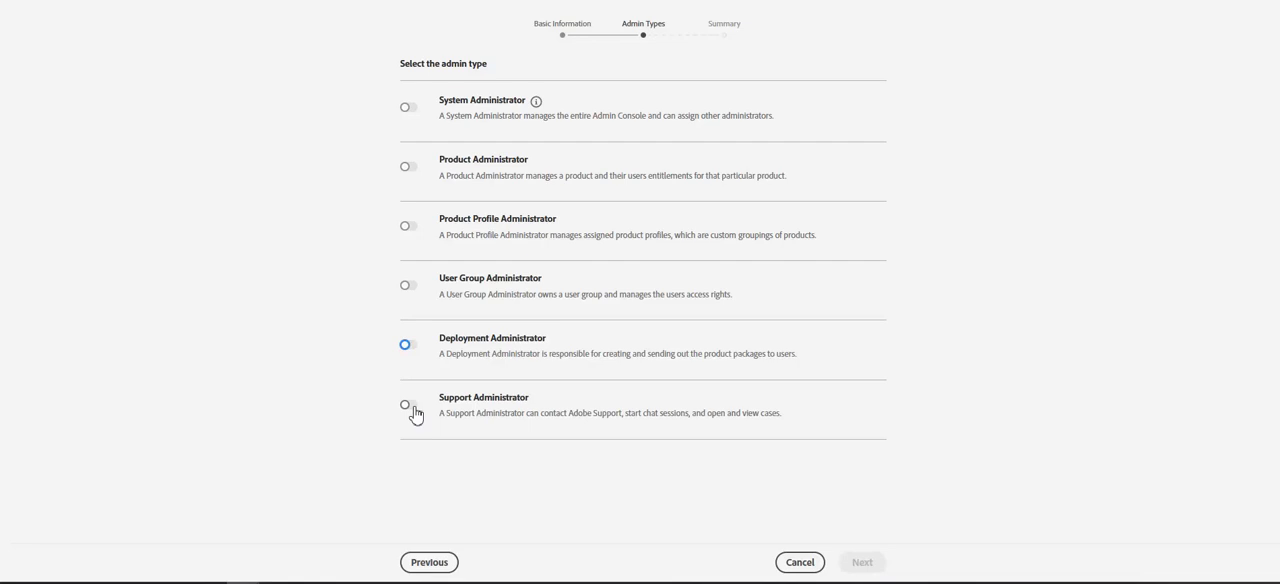
{"action": "left_click", "coordinate": [409, 406]}
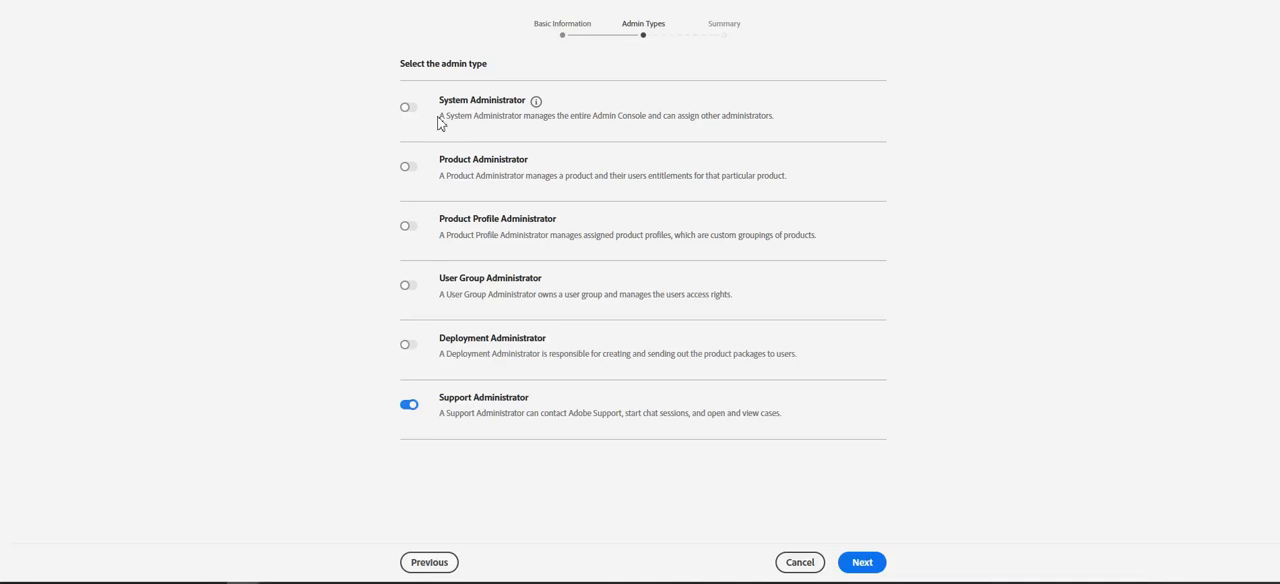
{"action": "left_click", "coordinate": [868, 562]}
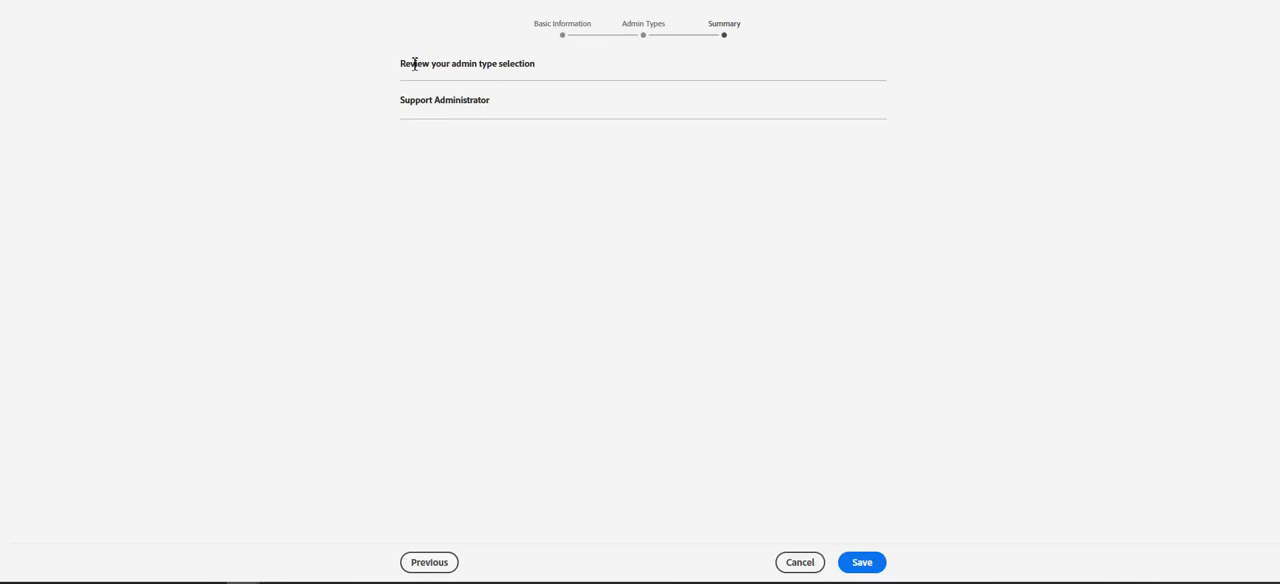
- Review the selected admin type in the summary and save the new administrator
{"action": "left_click_drag", "start_coordinate": [406, 68], "coordinate": [535, 88]}
{"action": "left_click", "coordinate": [539, 86]}
{"action": "triple_click", "coordinate": [432, 103]}
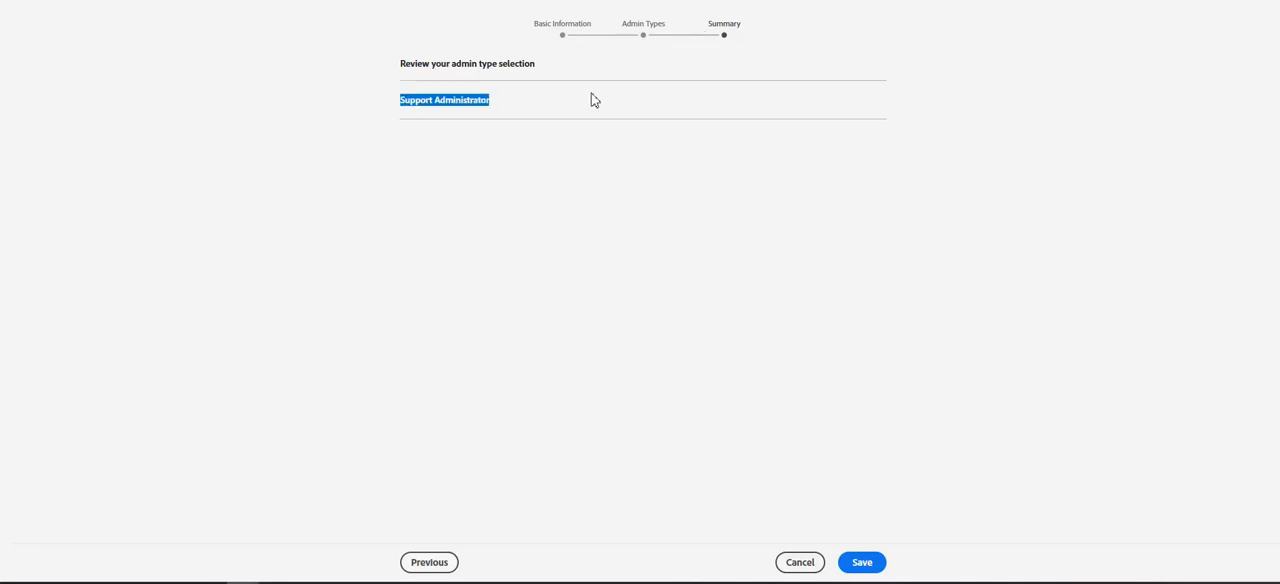
{"action": "left_click", "coordinate": [875, 566]}
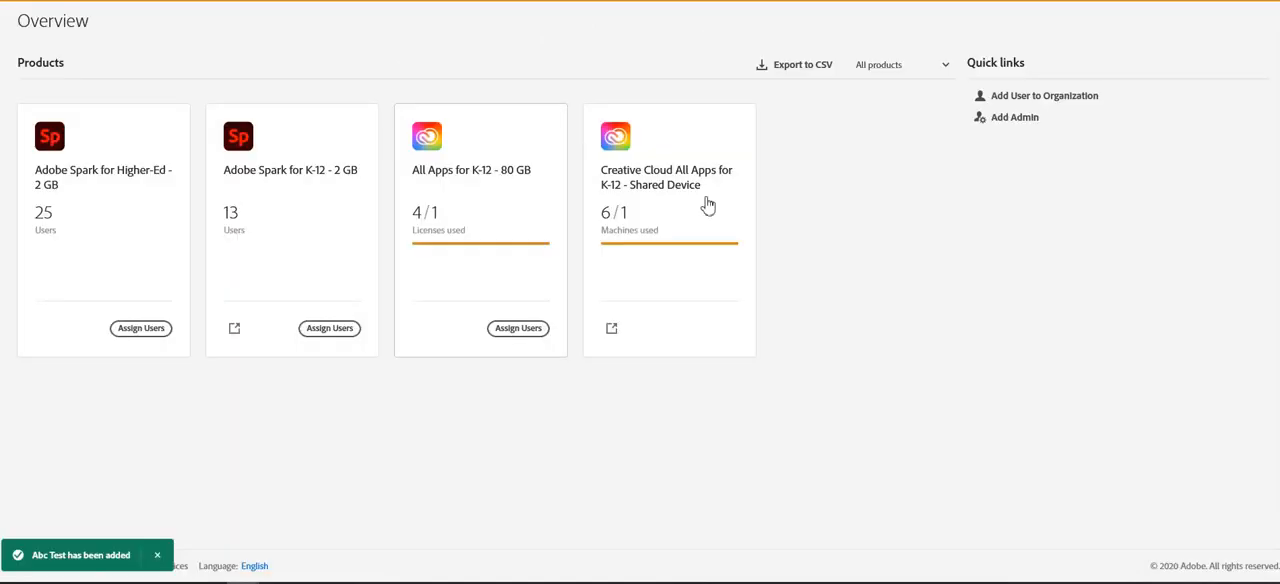
{"action": "left_click_drag", "start_coordinate": [34, 556], "coordinate": [136, 558]}
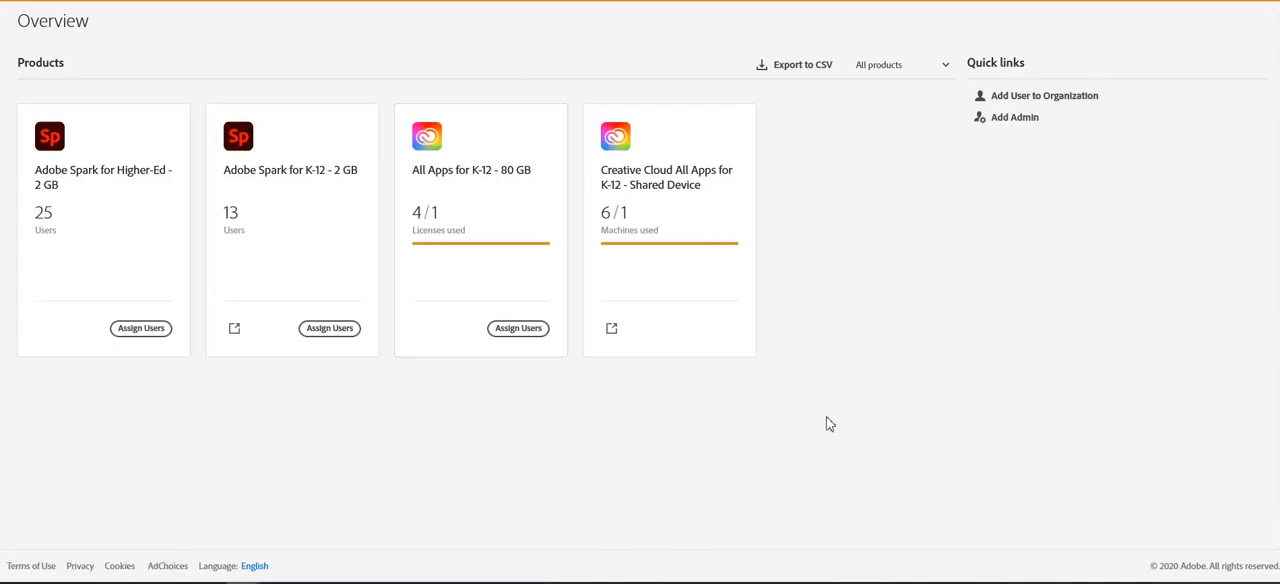
{"action": "mouse_move", "coordinate": [606, 583]}
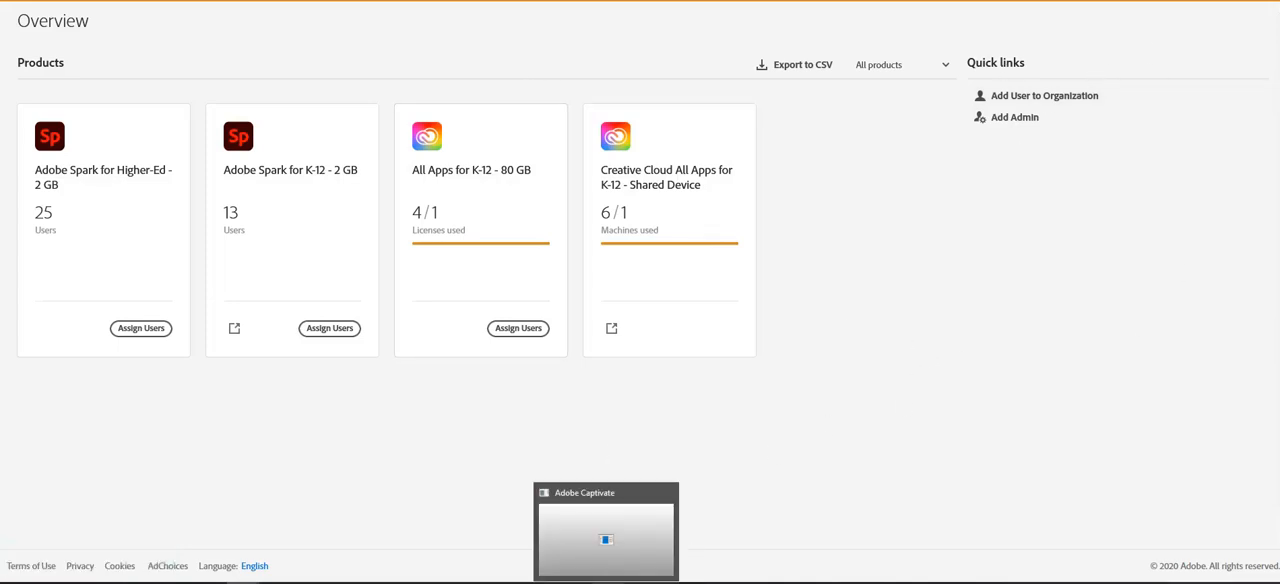